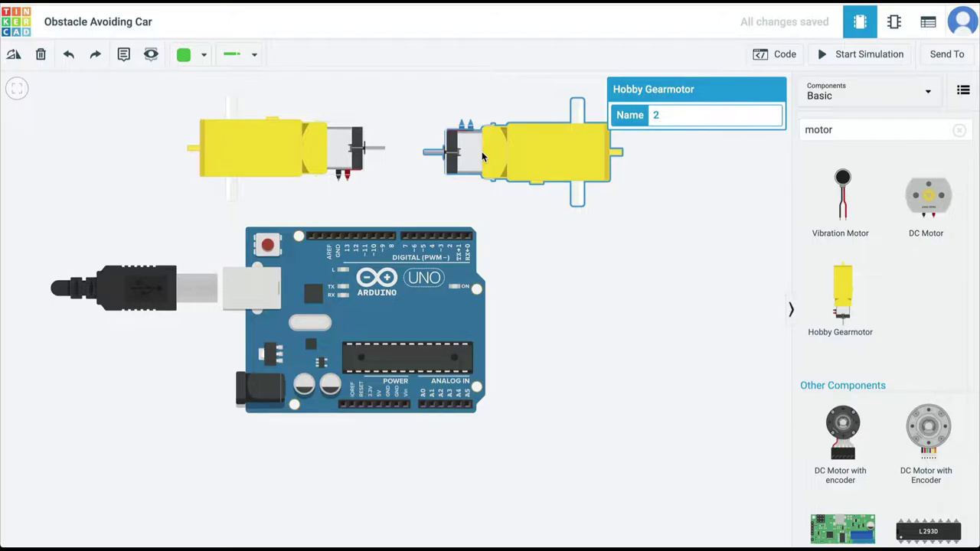
Step: Connect the left gearmotor's black terminal to Arduino pin 9 with a bent green wire and begin wiring its red terminal
click(337, 178)
click(339, 204)
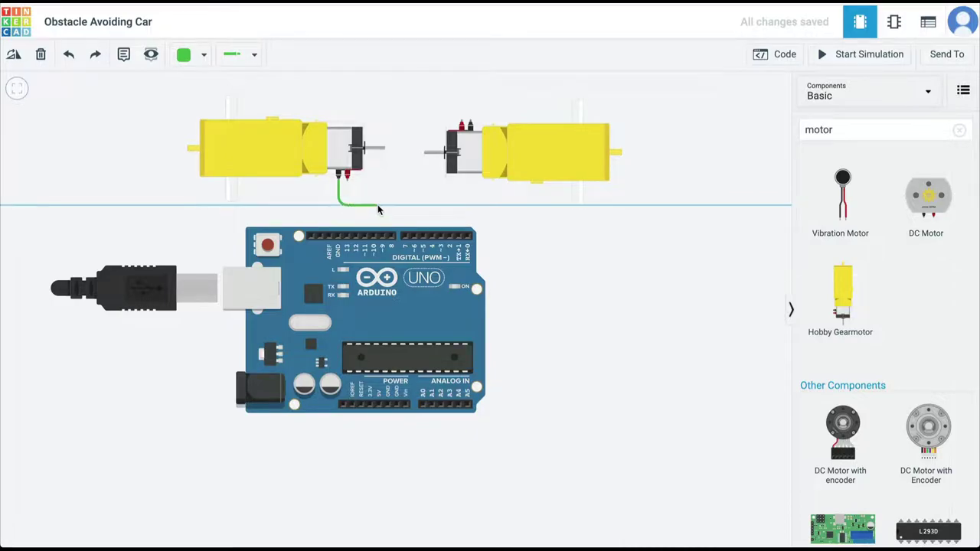
click(378, 206)
click(382, 236)
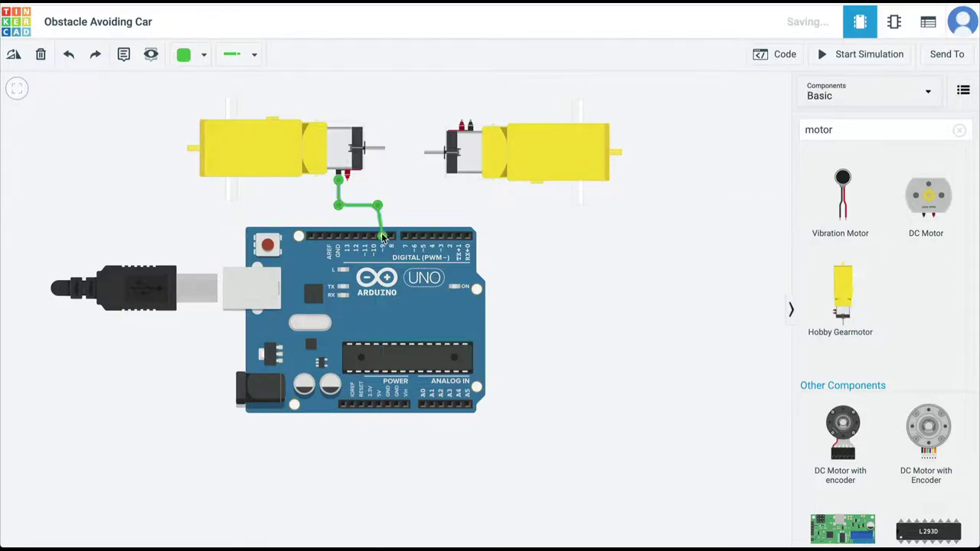
drag(379, 208, 383, 207)
click(347, 175)
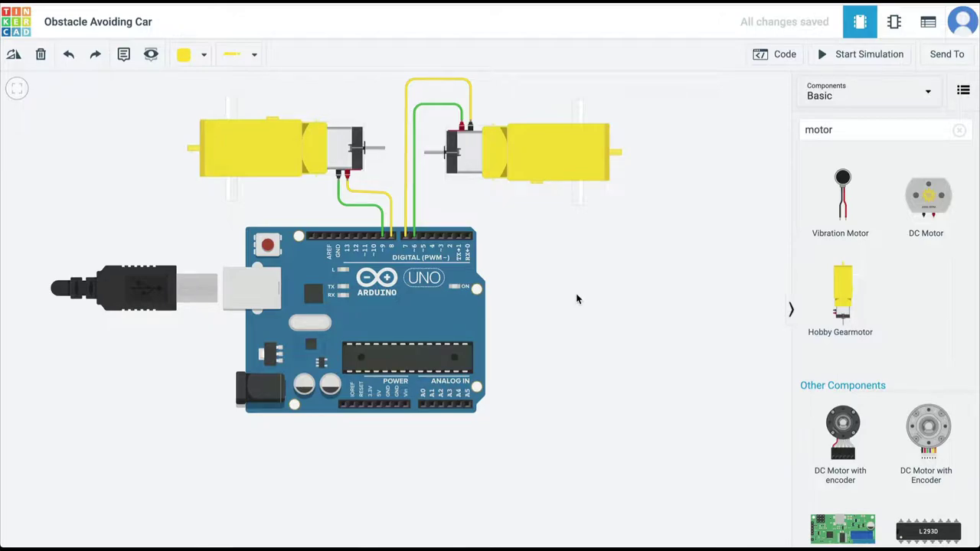
Step: Open the Arduino's block code and delete the starter blocks from the workspace
click(774, 53)
drag(809, 280, 950, 482)
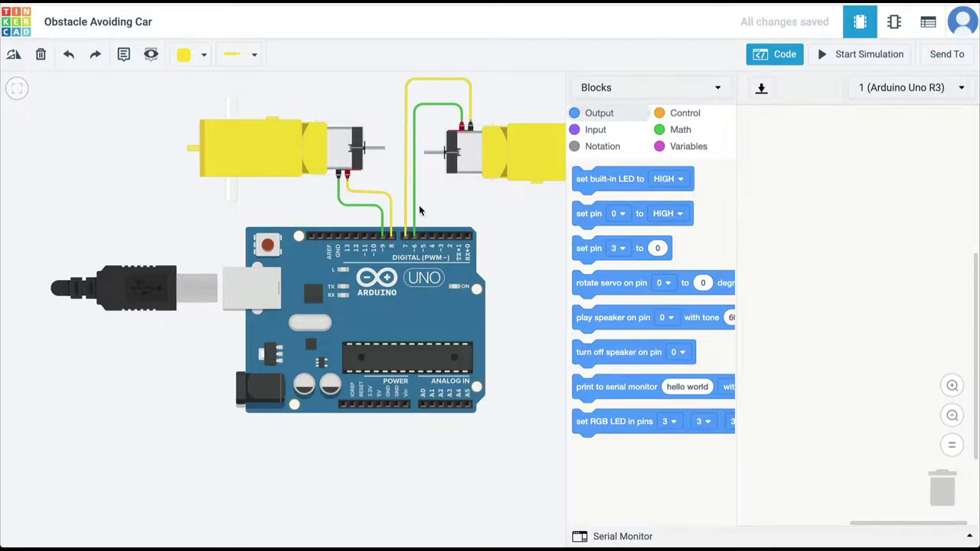
click(514, 156)
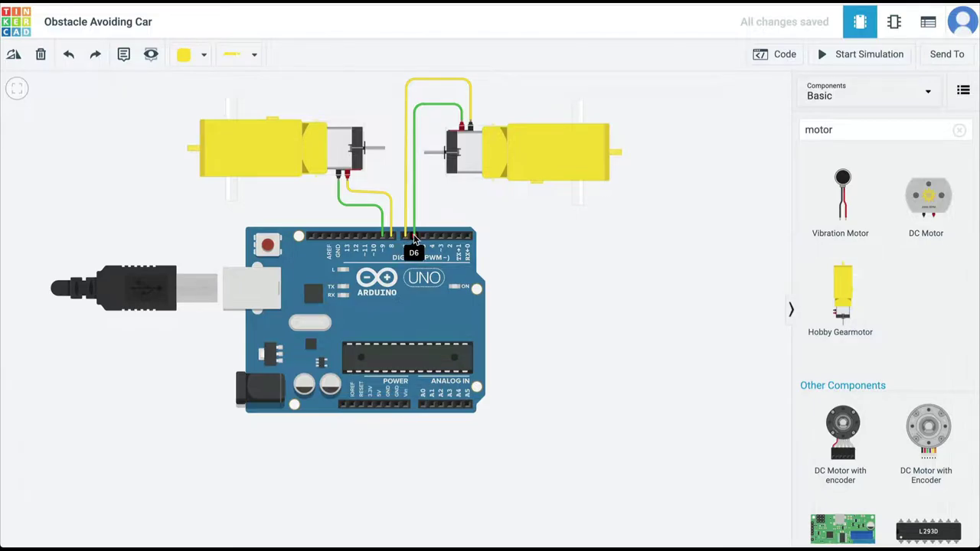
Step: Add a digital set pin block to the empty code workspace and set it to pin 6 HIGH
click(765, 54)
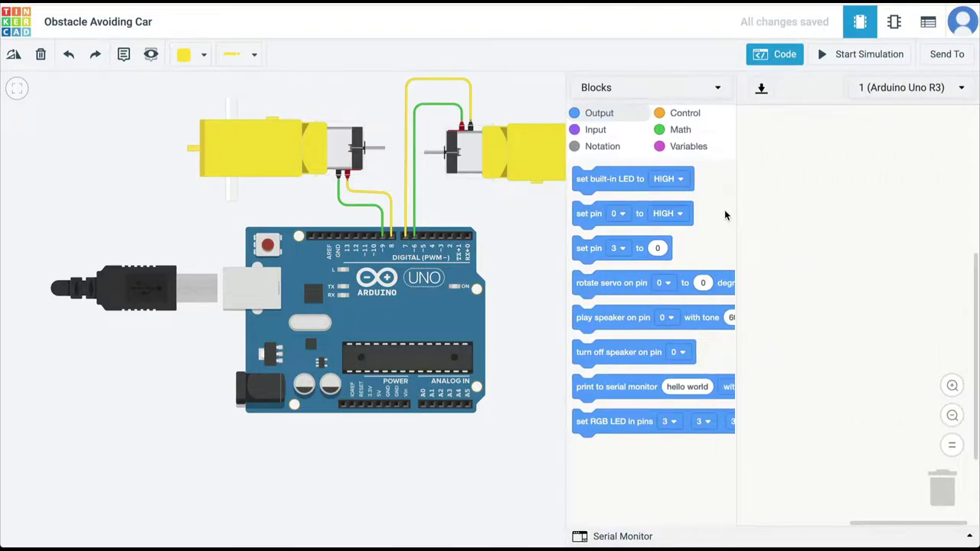
drag(580, 213, 780, 143)
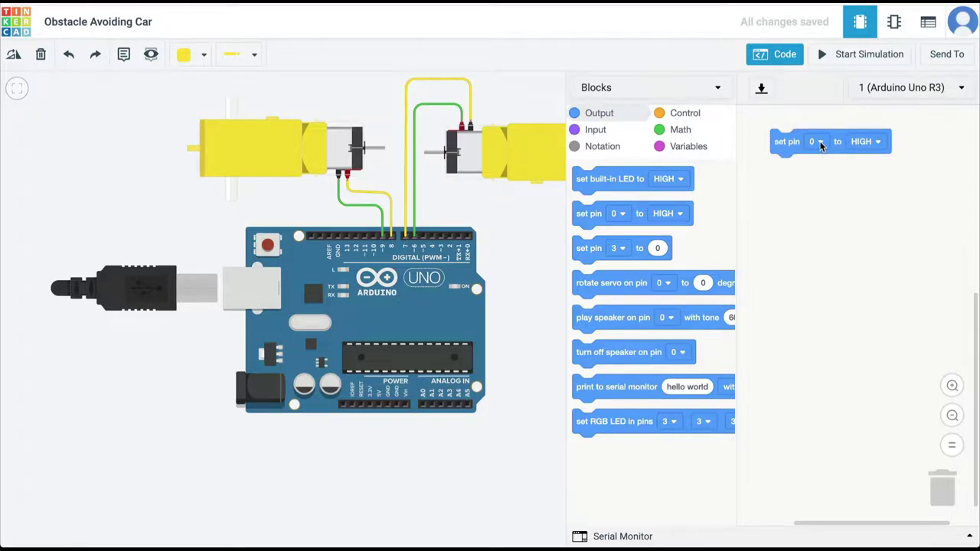
click(816, 142)
click(797, 270)
Step: Duplicate the pin 6 block, attach the copy beneath it and set it to pin 7 LOW
right_click(778, 142)
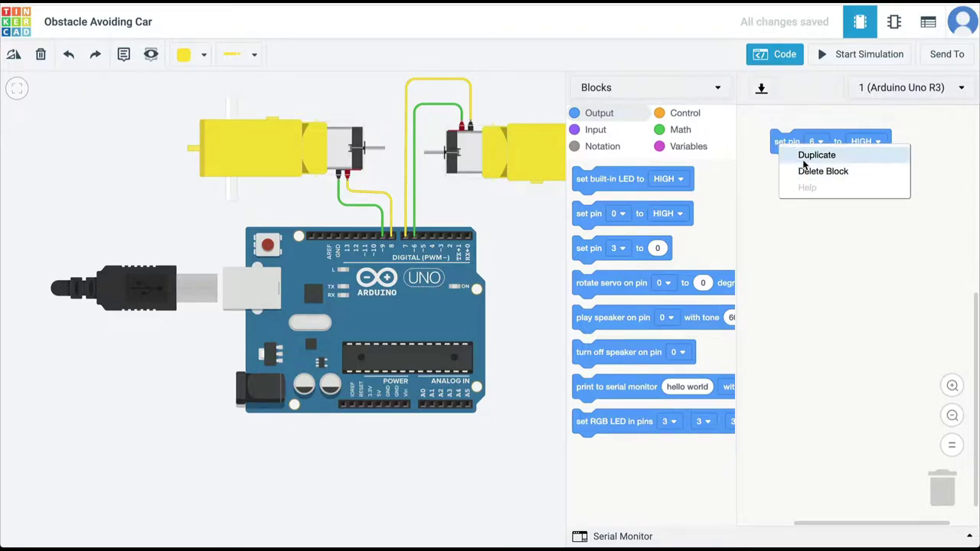
click(804, 156)
click(776, 156)
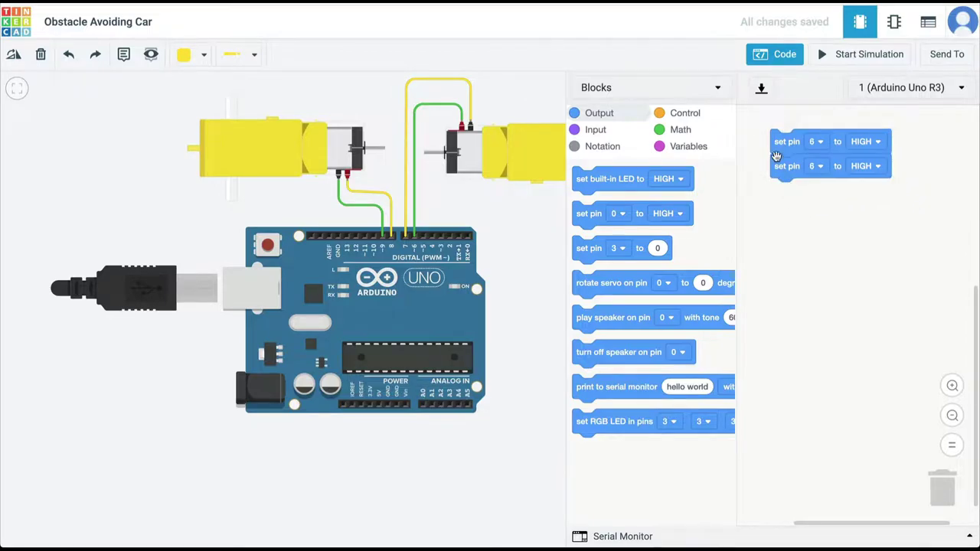
click(818, 165)
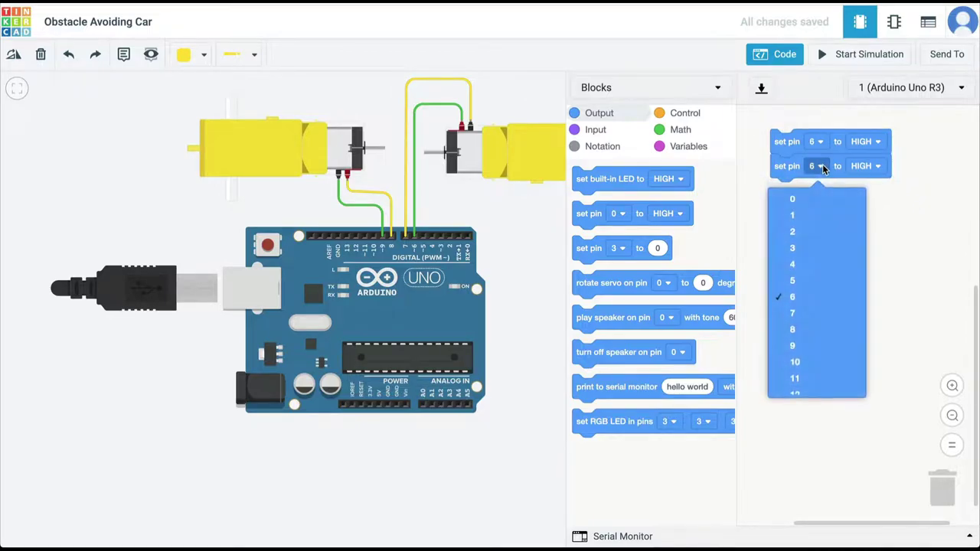
click(797, 312)
click(873, 166)
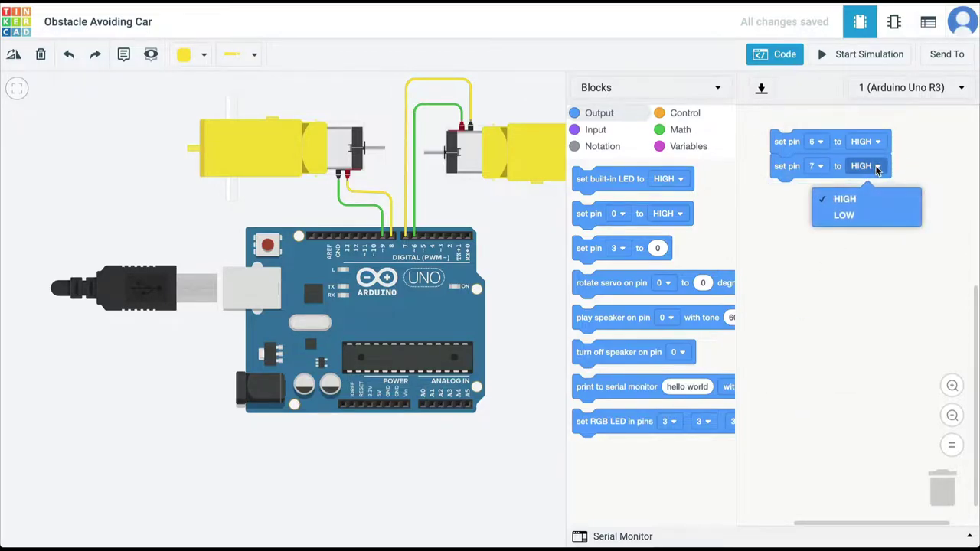
click(859, 218)
Step: Duplicate the two-block stack, attach the copy below and change its pins to 8 (HIGH) and 9 (LOW)
right_click(789, 138)
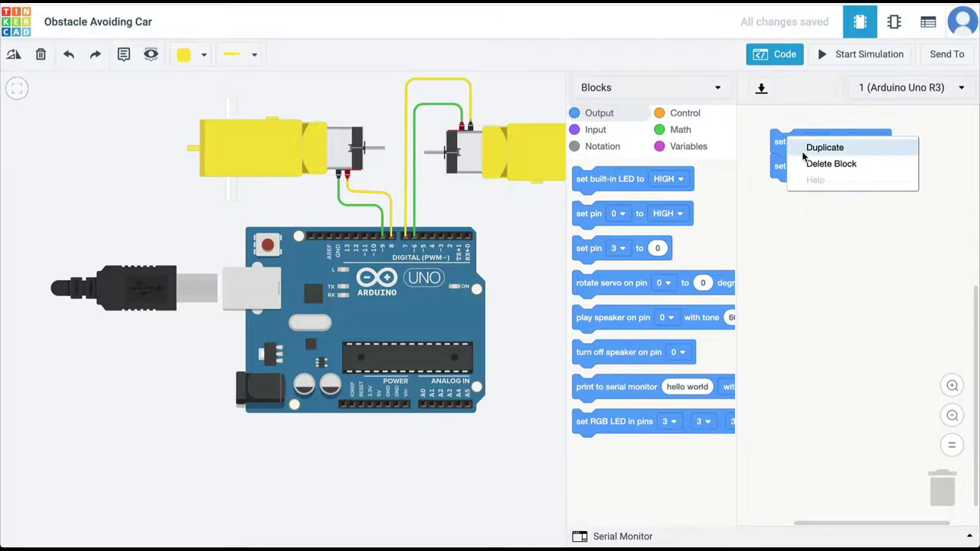
click(824, 147)
drag(779, 156, 773, 187)
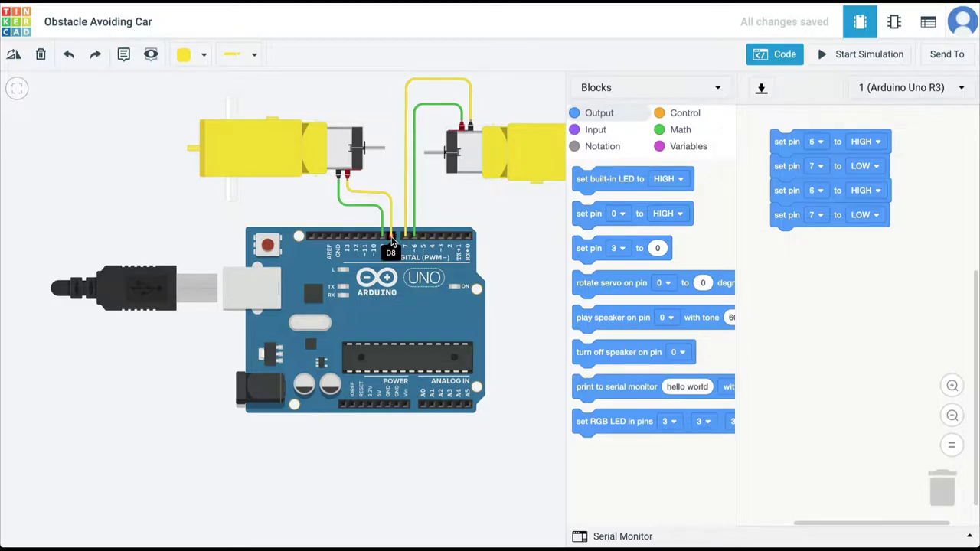
click(817, 191)
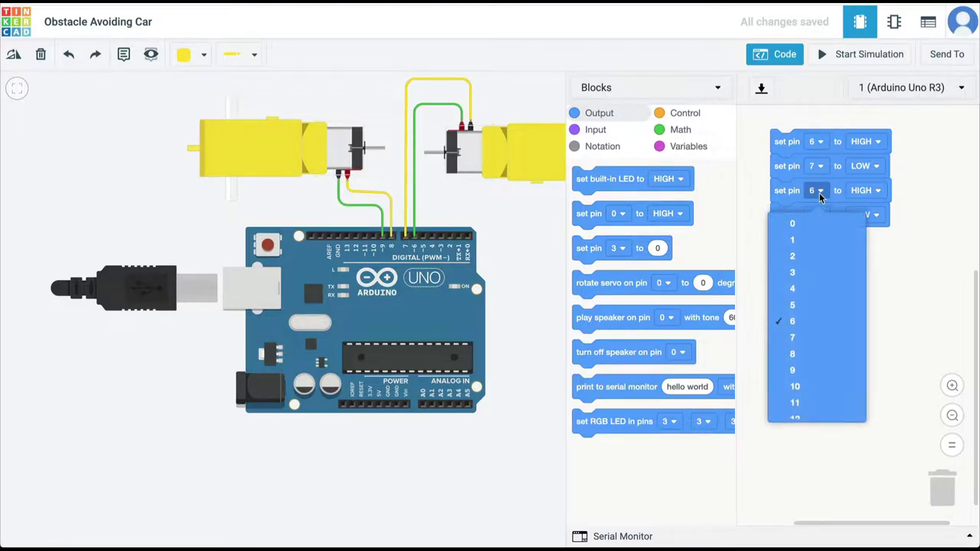
click(815, 354)
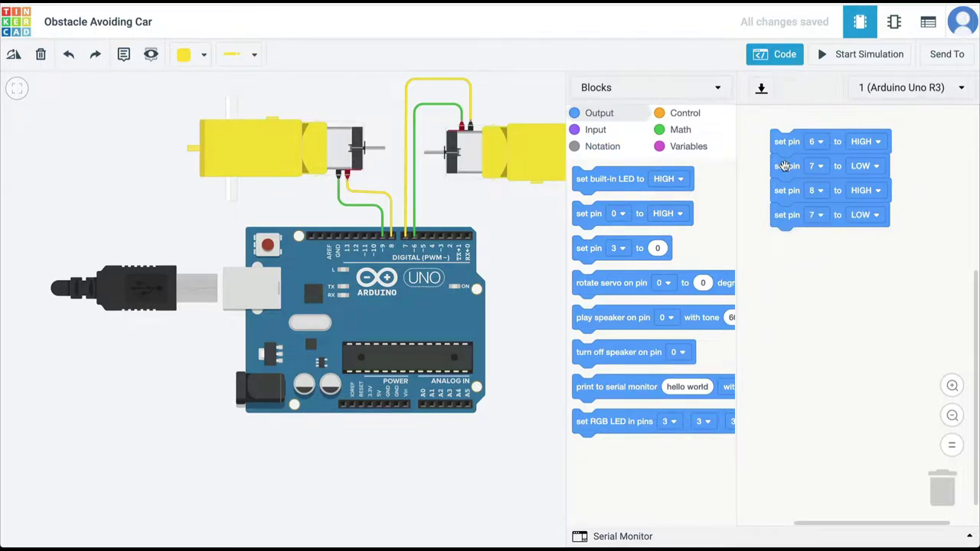
click(819, 216)
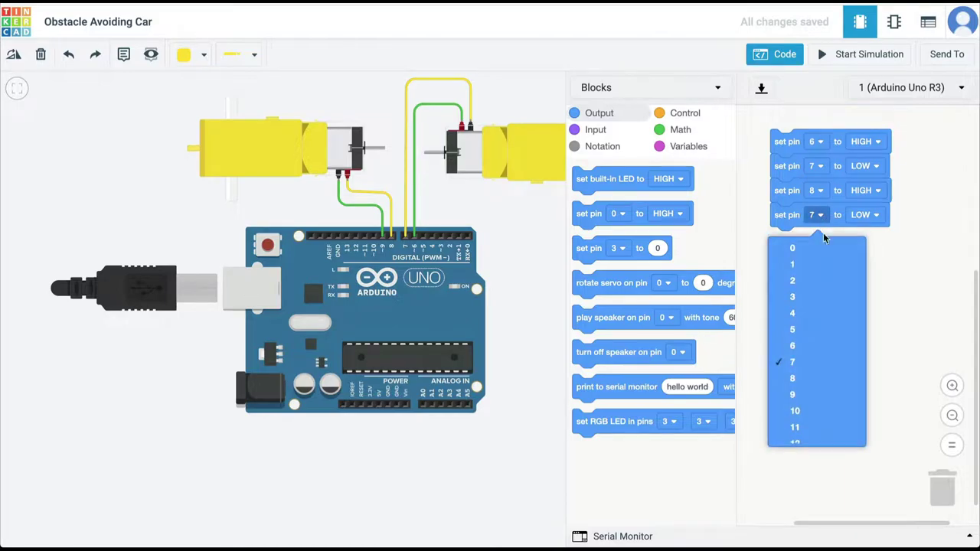
click(816, 396)
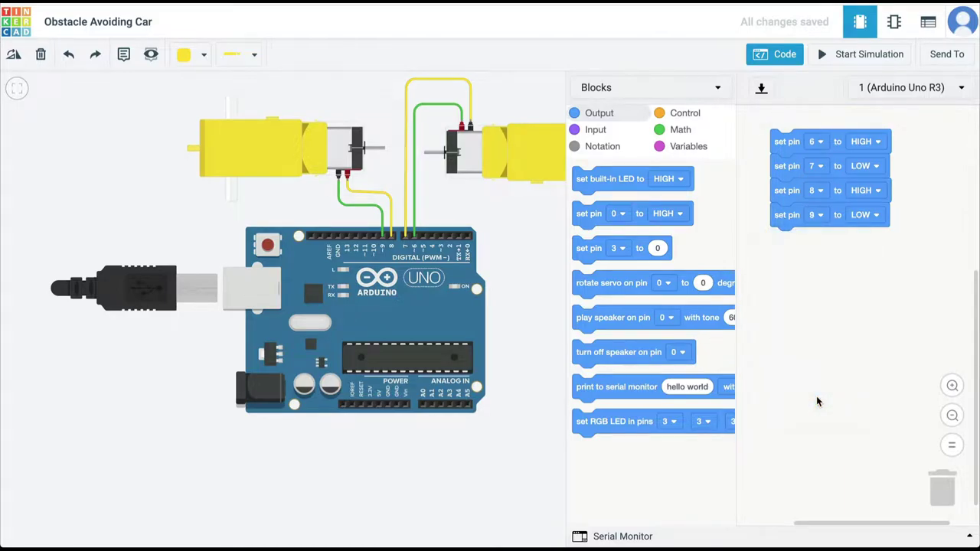
Step: Run the simulation and check both gearmotors with the code editor hidden, then return to the code
click(835, 56)
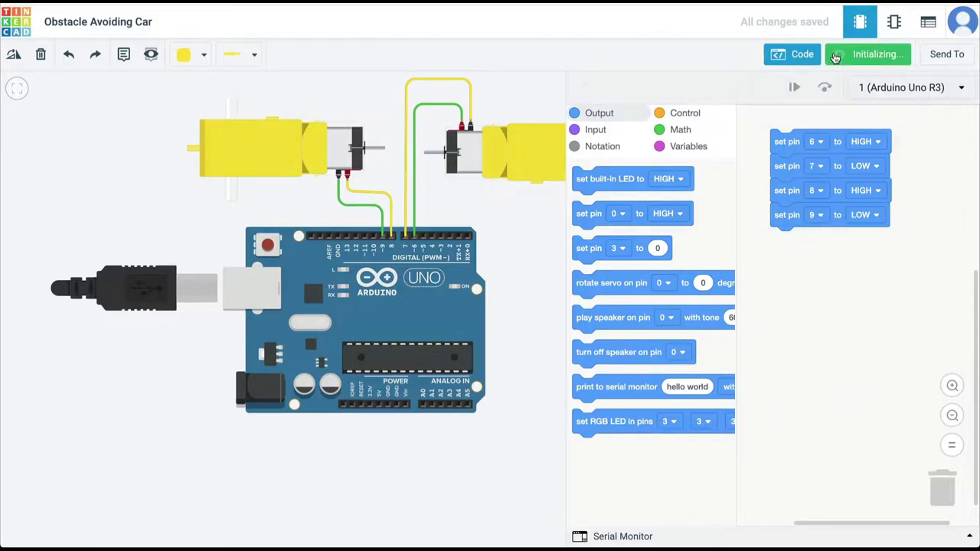
click(793, 55)
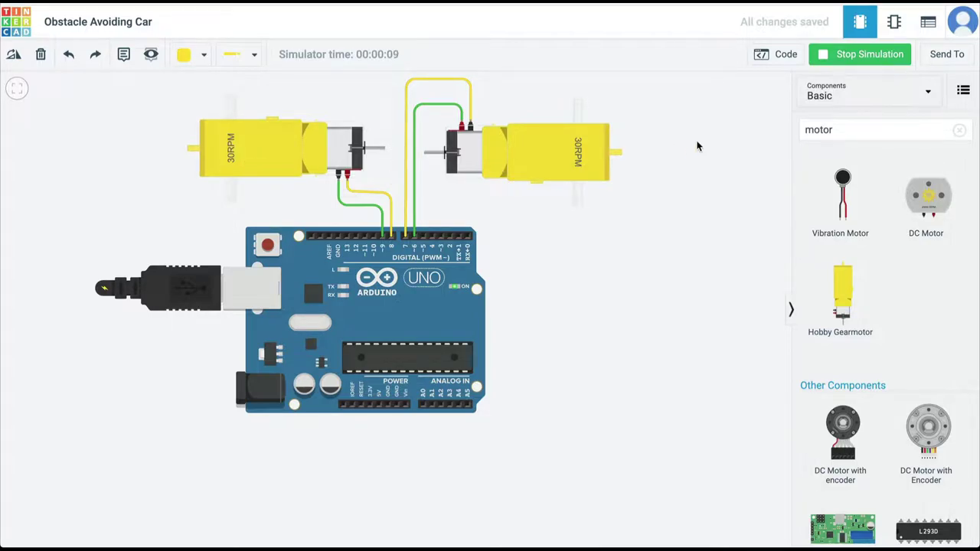
click(779, 55)
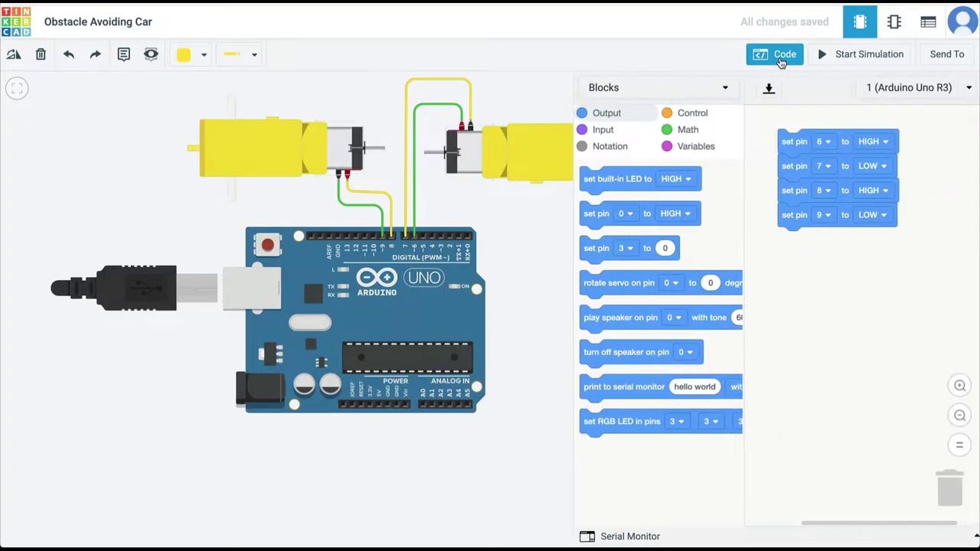
Step: Duplicate the four-block pin stack and place the copy separately below the original
right_click(777, 145)
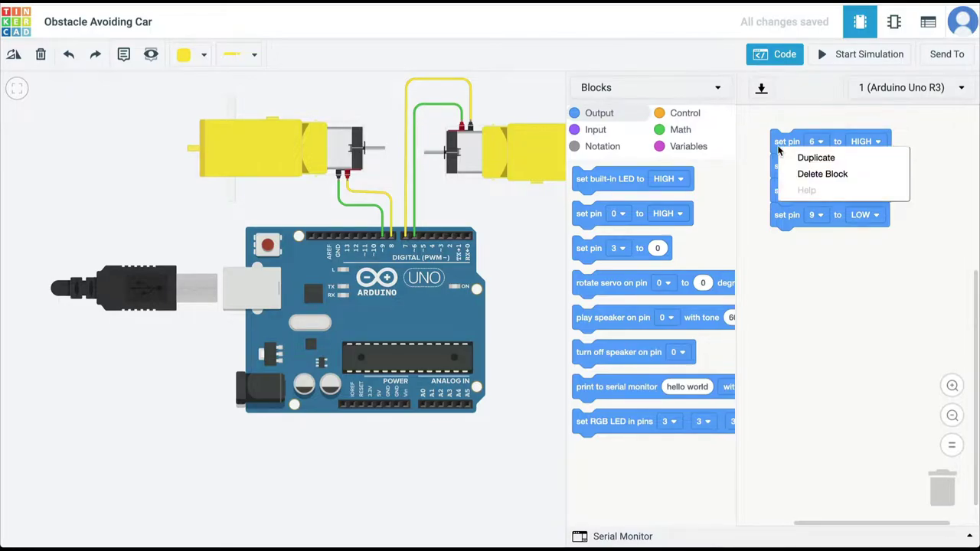
click(793, 158)
click(782, 288)
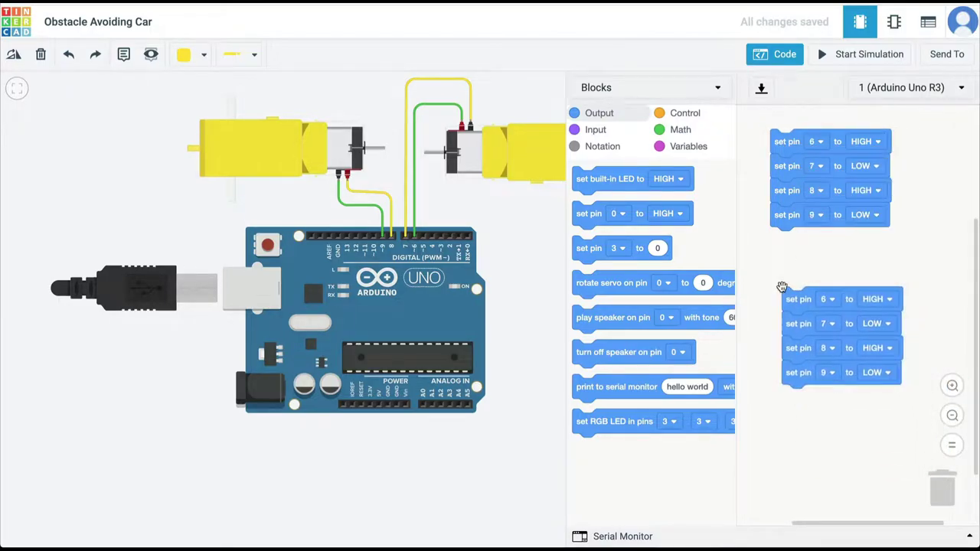
Step: Reverse the copied stack's outputs: pin 6 LOW, pin 7 HIGH, pin 8 LOW and pin 9 HIGH
click(889, 299)
click(870, 351)
click(884, 323)
click(871, 356)
click(889, 349)
click(869, 393)
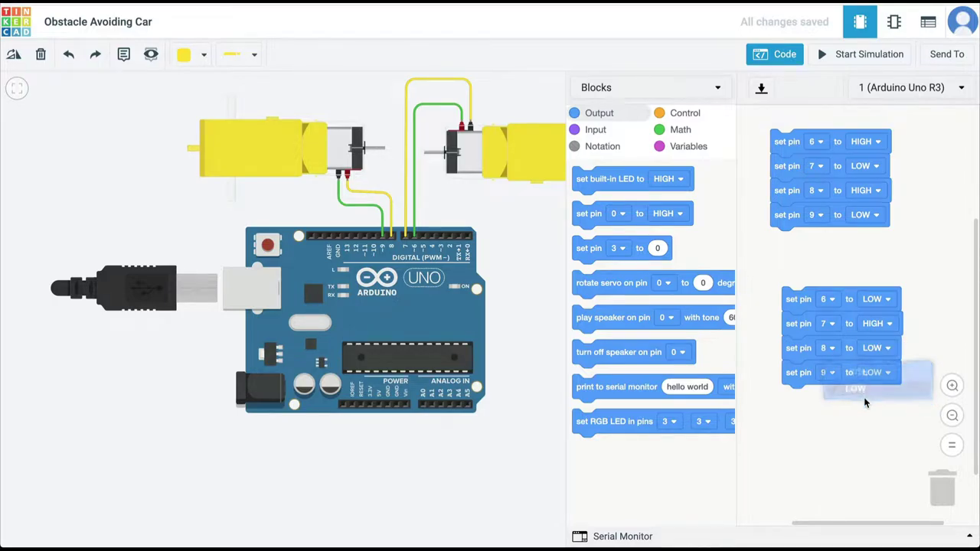
click(885, 372)
click(875, 409)
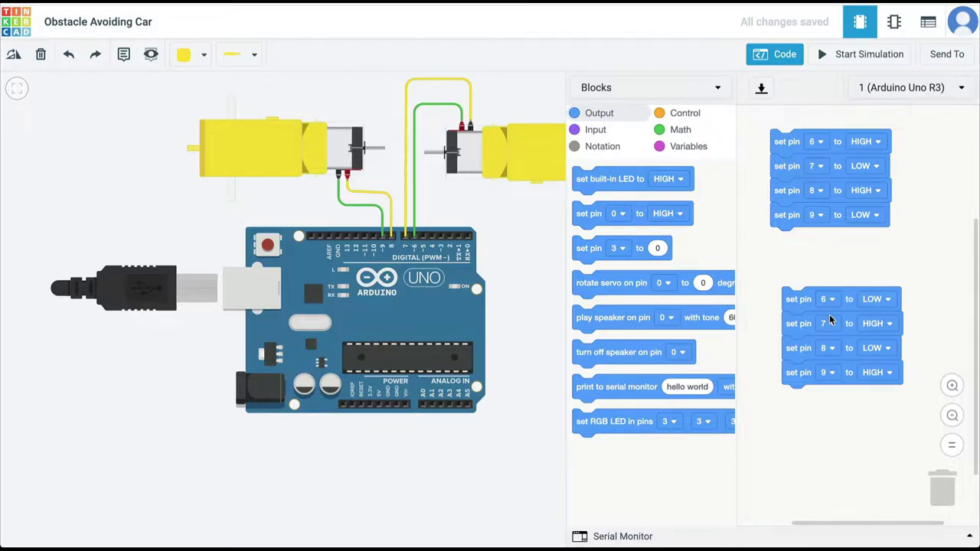
Step: Add a 1-second wait block after each pin stack and join the two stacks into one sequence
click(676, 115)
drag(586, 184, 781, 244)
drag(588, 179, 796, 396)
drag(793, 306, 784, 272)
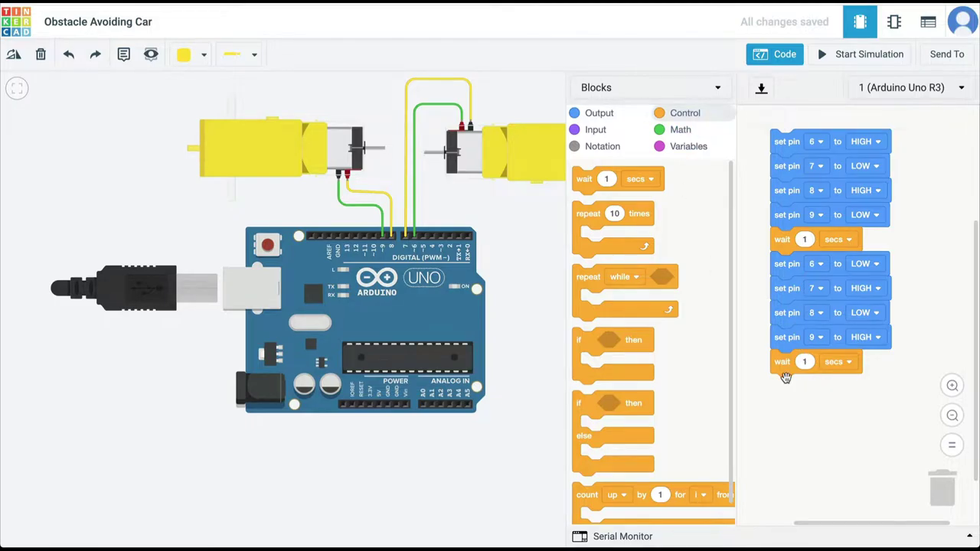
Step: Show the program as Blocks + Text and copy all of the generated C++ code
click(716, 89)
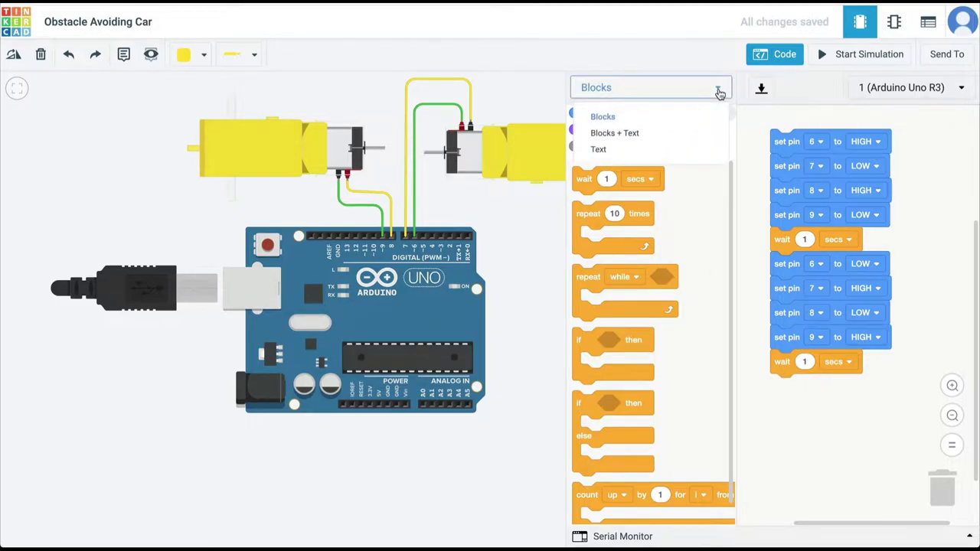
click(650, 132)
click(769, 276)
key(ctrl+a)
key(ctrl+c)
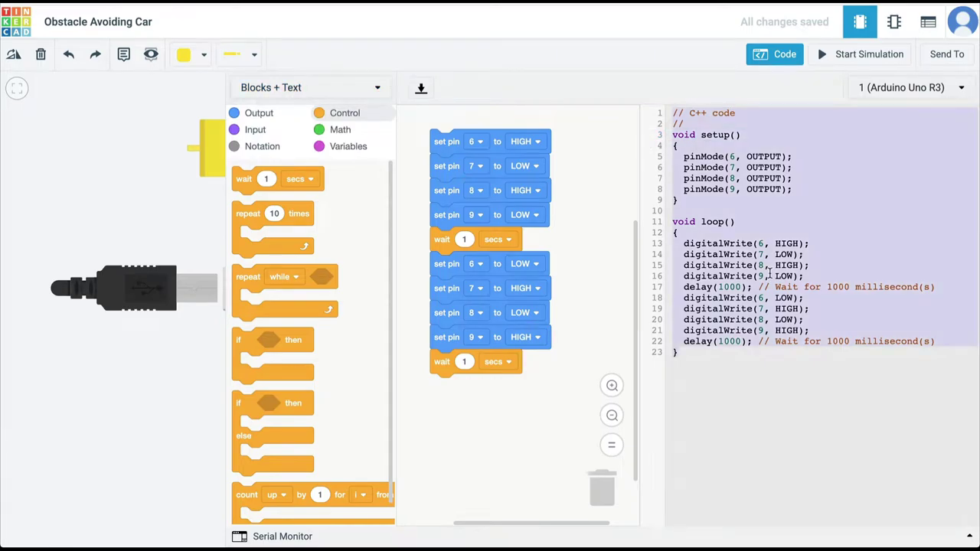
Step: Switch to the Arduino IDE, paste the code into the Arduino_MotorBoard sketch, and verify and upload it to the board
key(super+Tab)
key(ctrl+v)
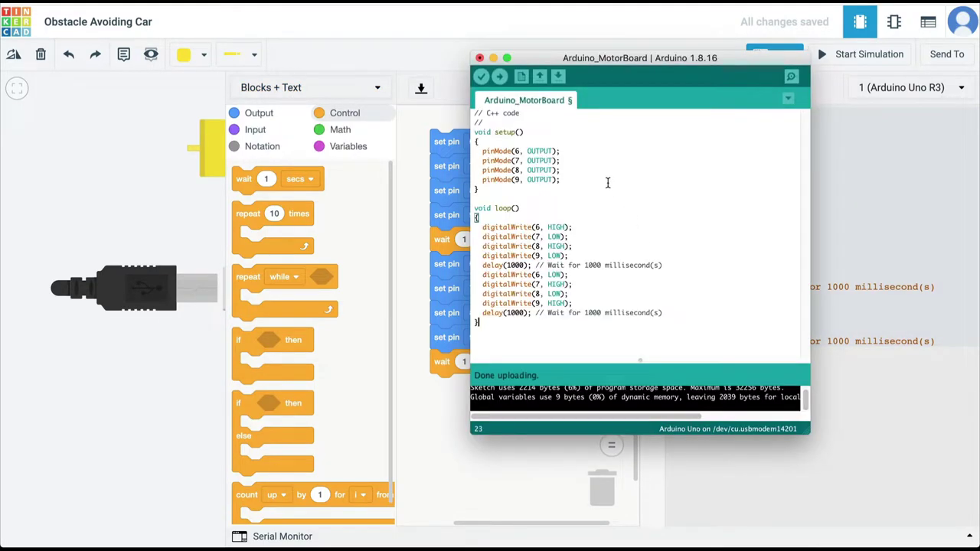
click(481, 77)
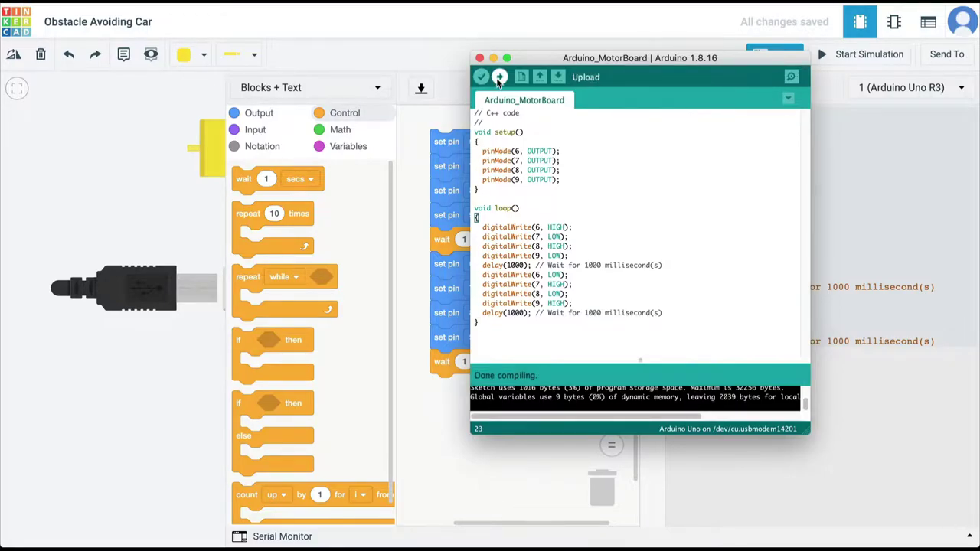
click(499, 77)
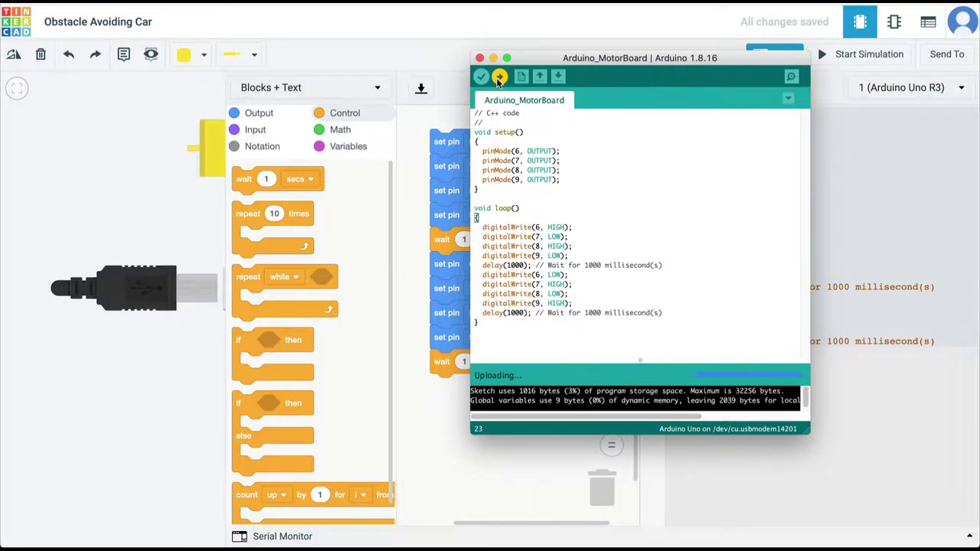